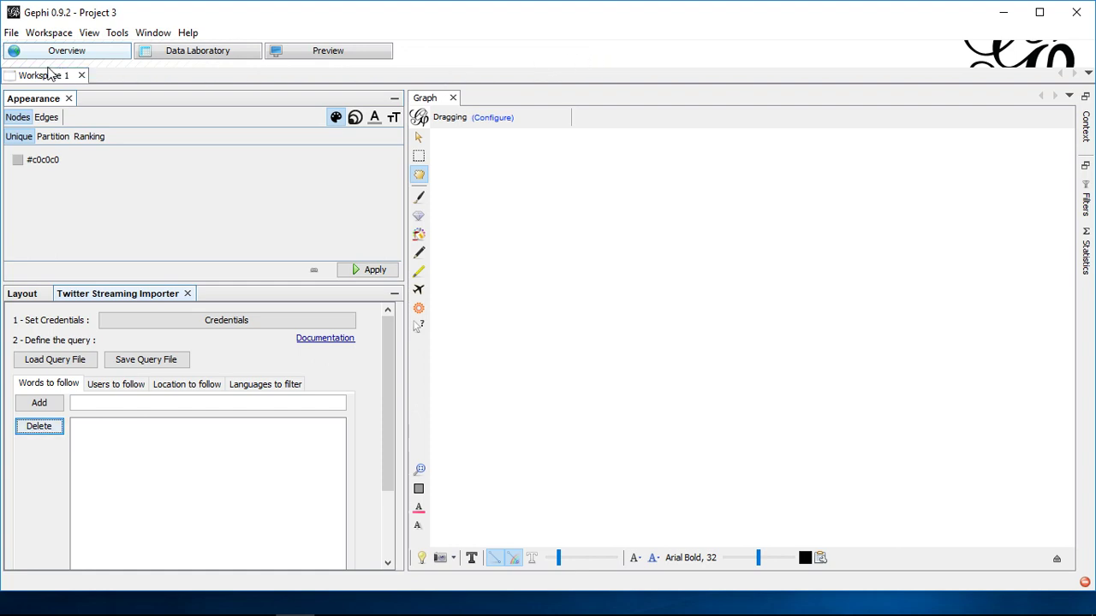
Glance at the workspace options, then start a new empty project (Project 3) from the File menu.
{"action": "left_click", "coordinate": [12, 33]}
{"action": "mouse_move", "coordinate": [49, 32]}
{"action": "left_click", "coordinate": [137, 5]}
{"action": "left_click", "coordinate": [30, 38]}
{"action": "mouse_move", "coordinate": [14, 35]}
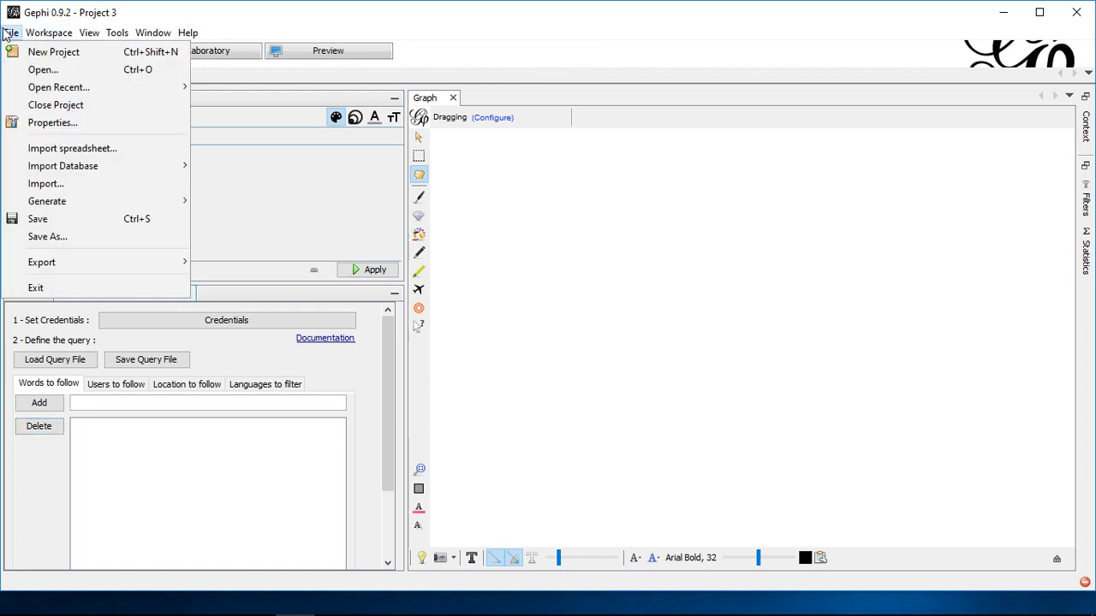
{"action": "left_click", "coordinate": [52, 52]}
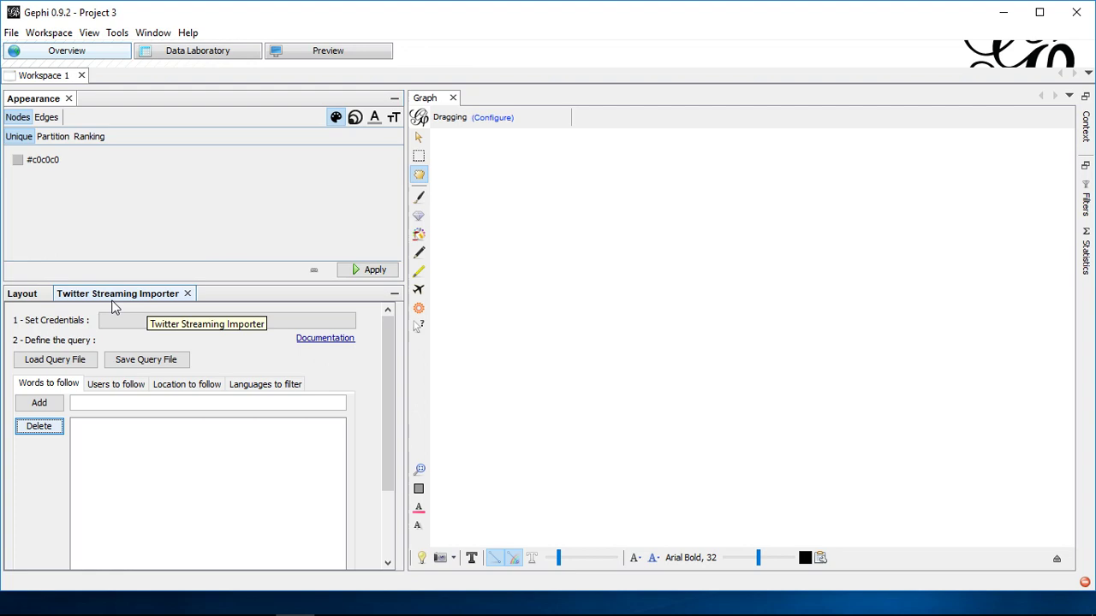
Browse the Tools menu entries, including Plugins.
{"action": "left_click", "coordinate": [68, 56]}
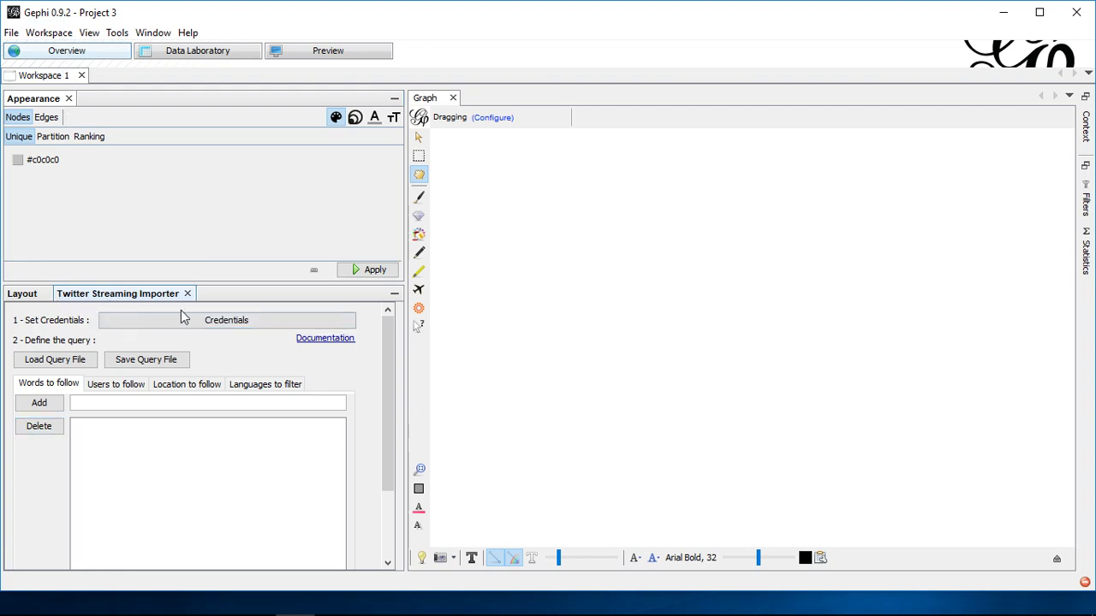
{"action": "left_click", "coordinate": [151, 35]}
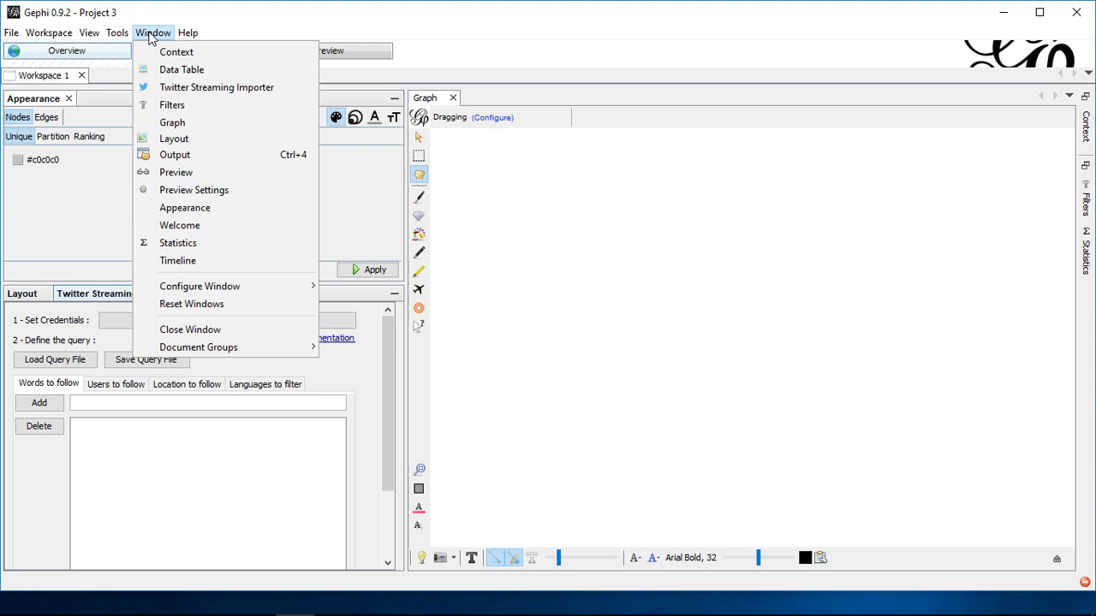
{"action": "mouse_move", "coordinate": [132, 36]}
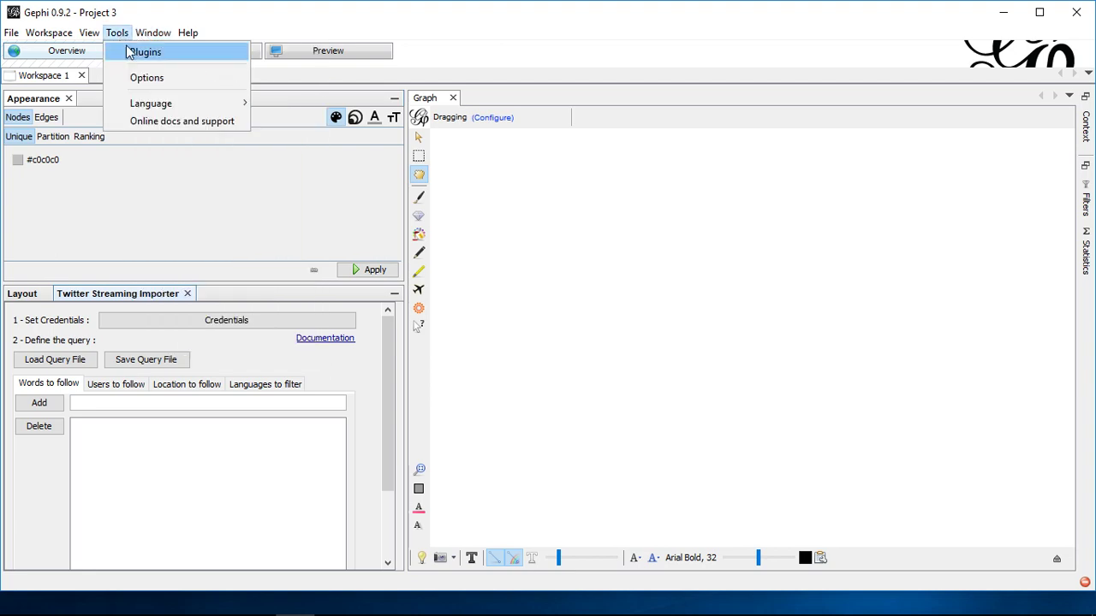
Browse the Available Plugins and Installed lists, leaving Oracle Driver unticked, and close the plugin manager.
{"action": "left_click", "coordinate": [143, 53]}
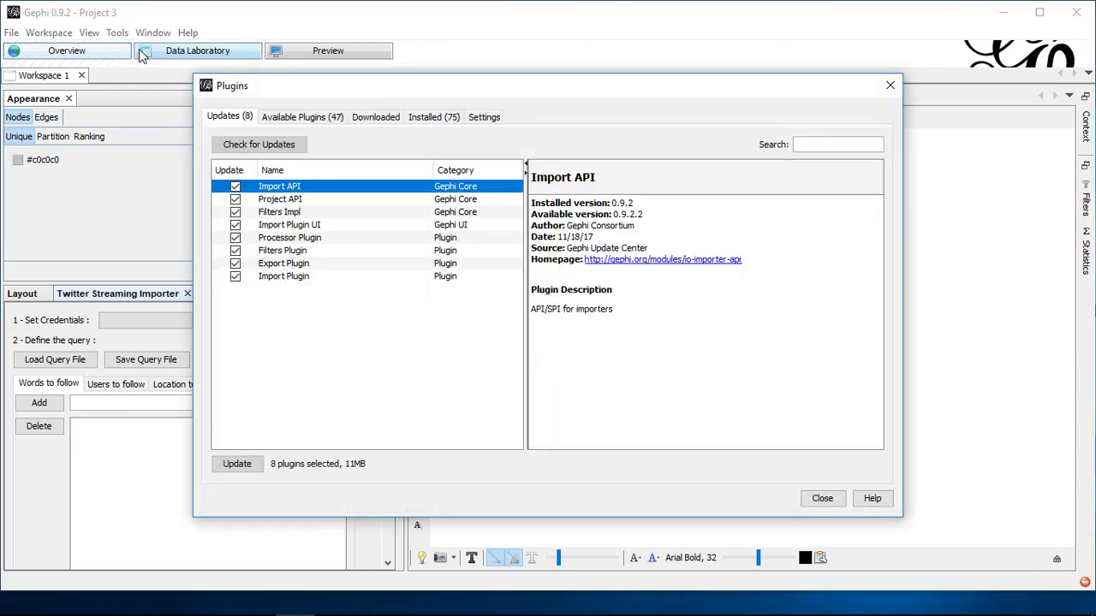
{"action": "left_click", "coordinate": [307, 117]}
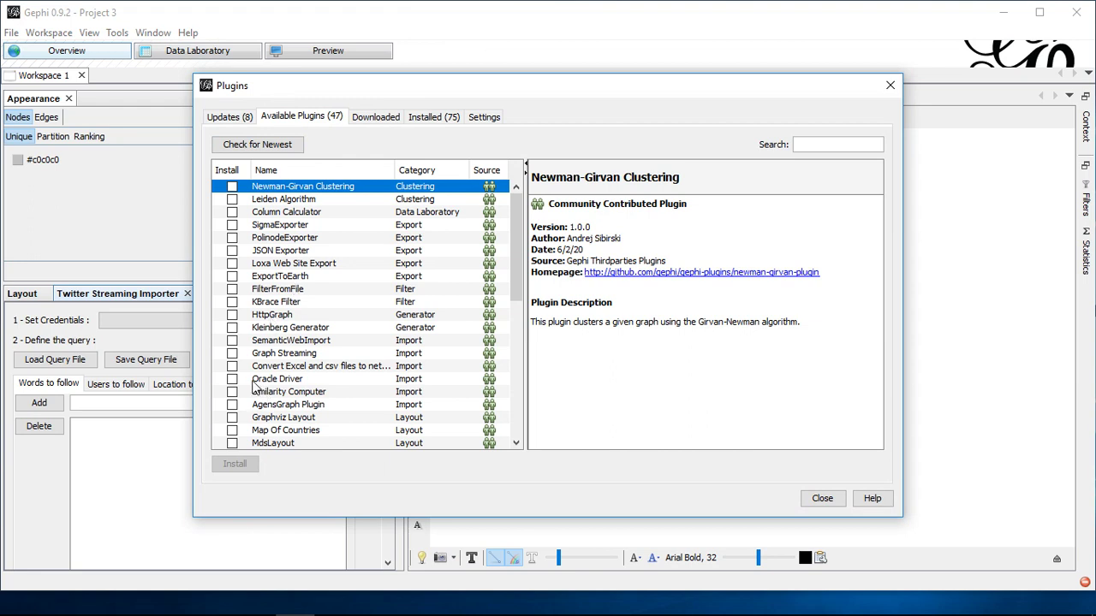
{"action": "left_click", "coordinate": [232, 378]}
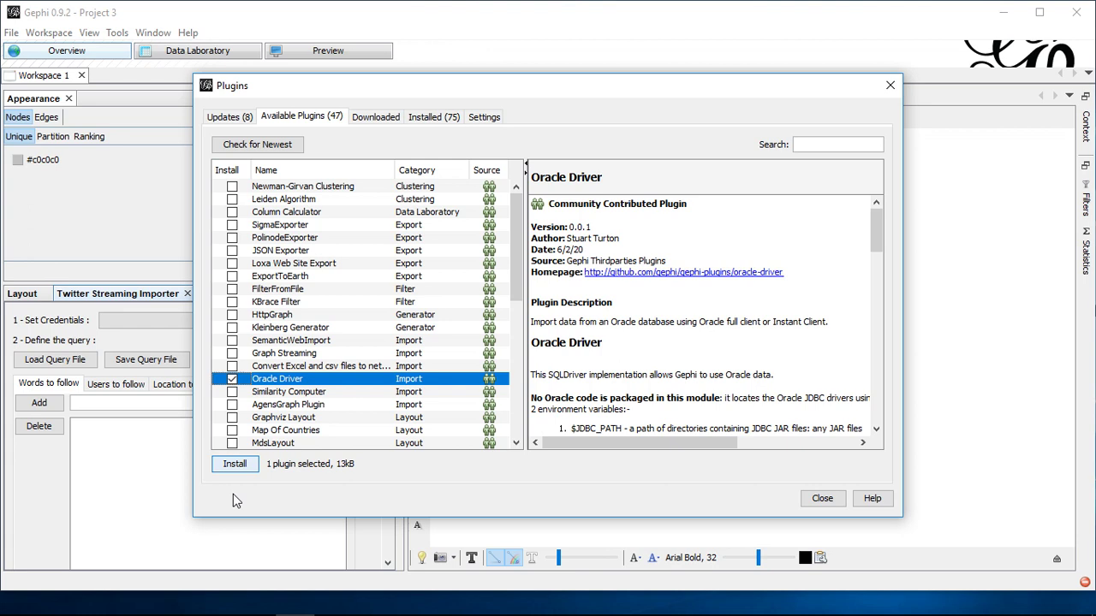
{"action": "left_click", "coordinate": [238, 380]}
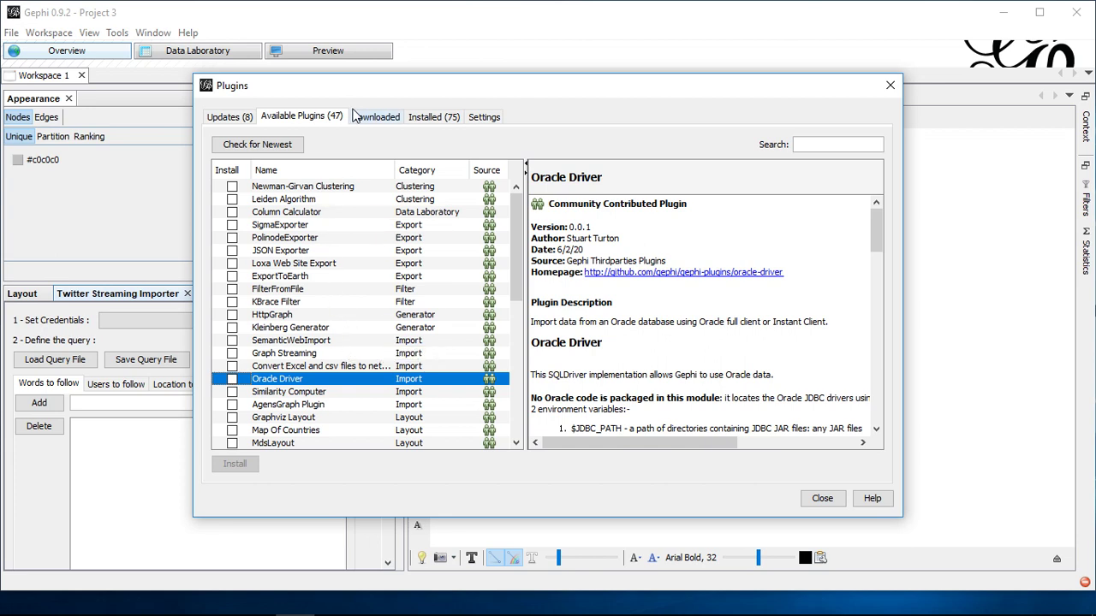
{"action": "left_click", "coordinate": [425, 118]}
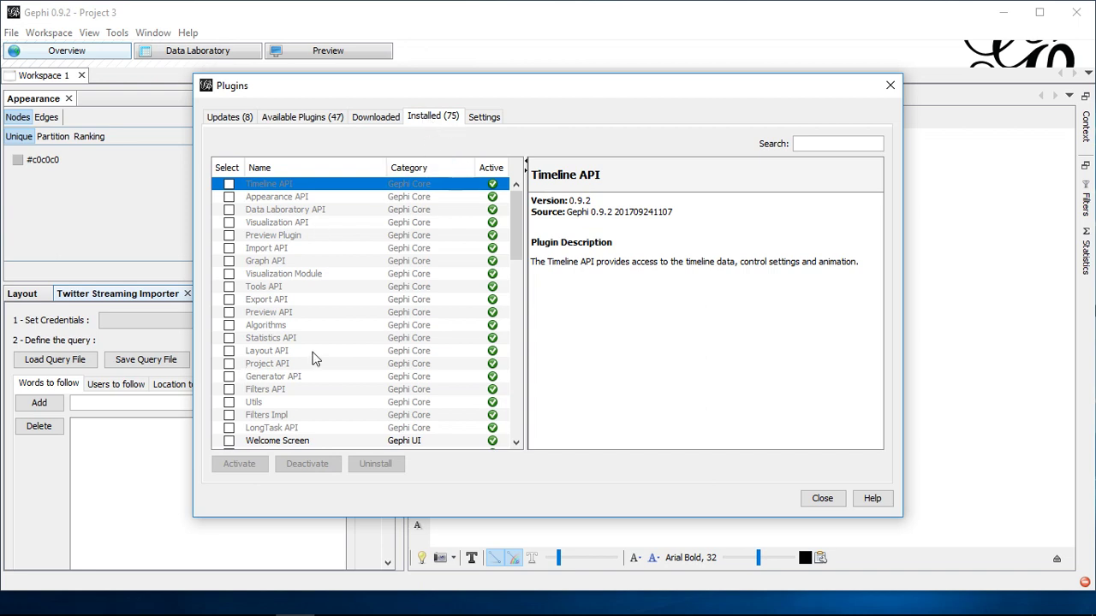
{"action": "scroll", "coordinate": [312, 358], "scroll_direction": "down", "scroll_amount": 12}
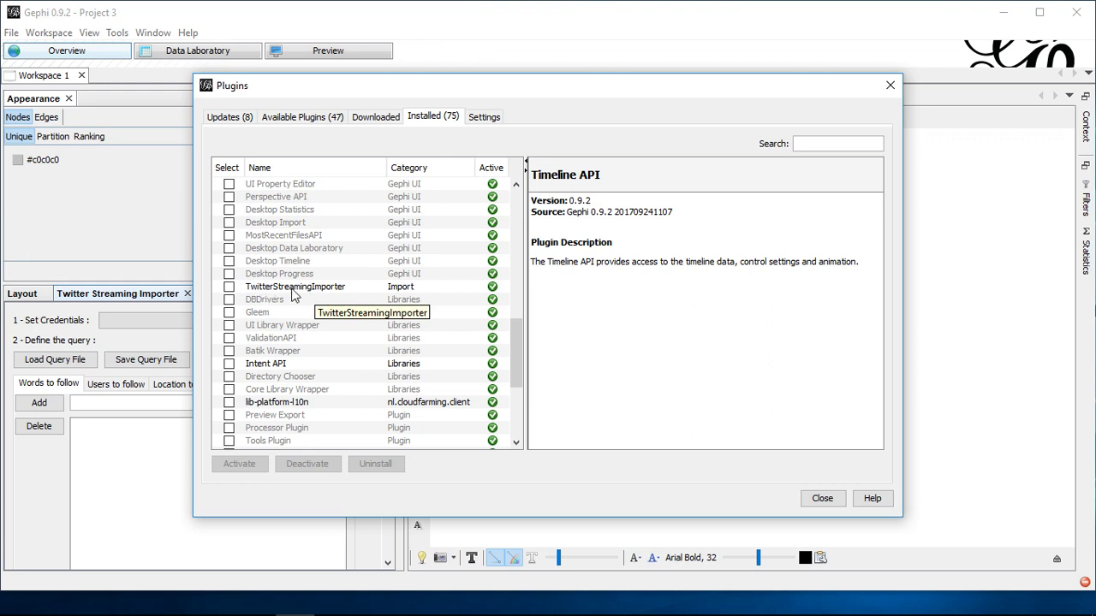
{"action": "left_click", "coordinate": [891, 85]}
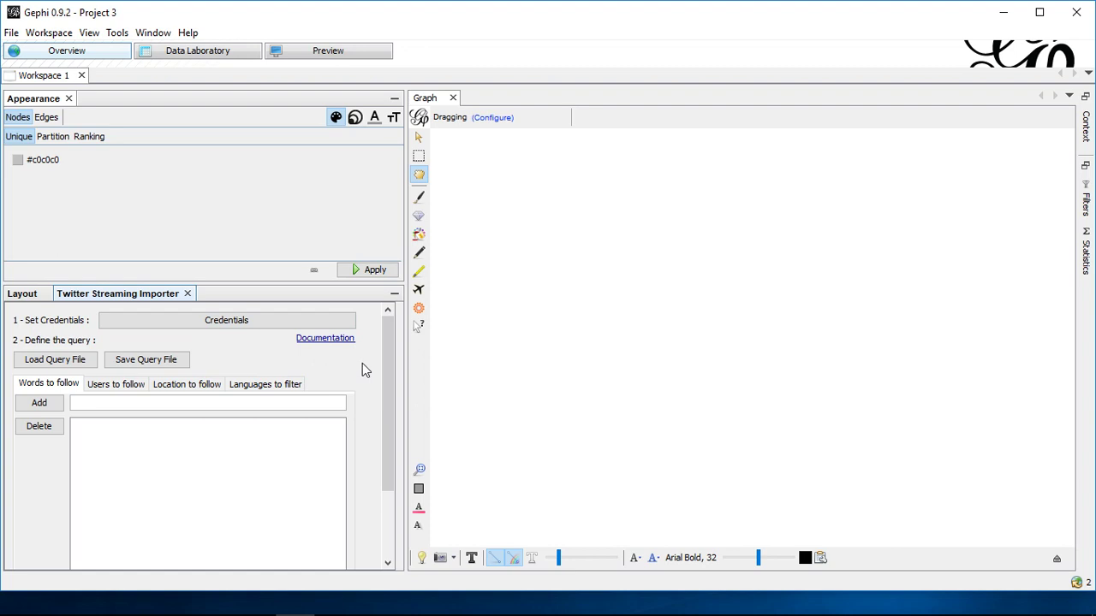
Review the Users, Location and Languages query tabs, then go back to Words to follow for the word china.
{"action": "scroll", "coordinate": [362, 363], "scroll_direction": "down", "scroll_amount": 1}
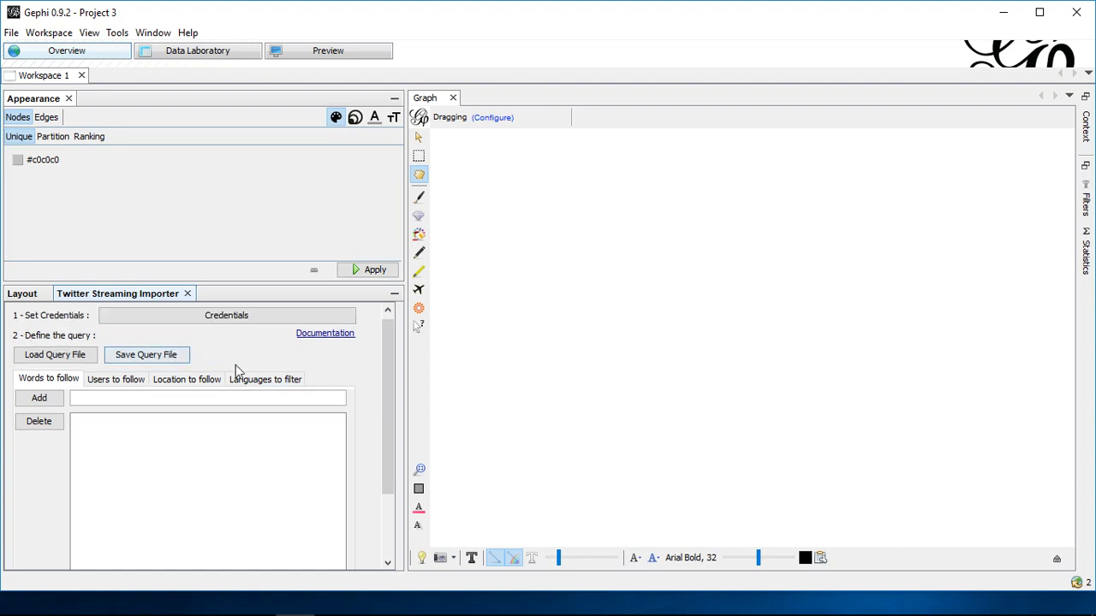
{"action": "scroll", "coordinate": [240, 368], "scroll_direction": "down", "scroll_amount": 1}
{"action": "scroll", "coordinate": [239, 368], "scroll_direction": "down", "scroll_amount": 1}
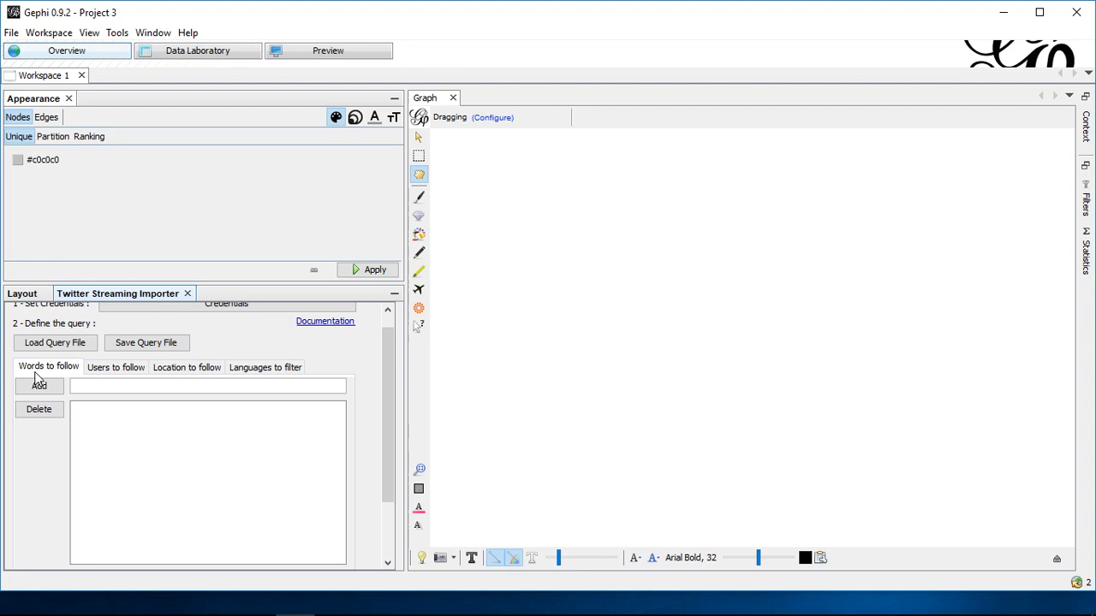
{"action": "left_click", "coordinate": [107, 378]}
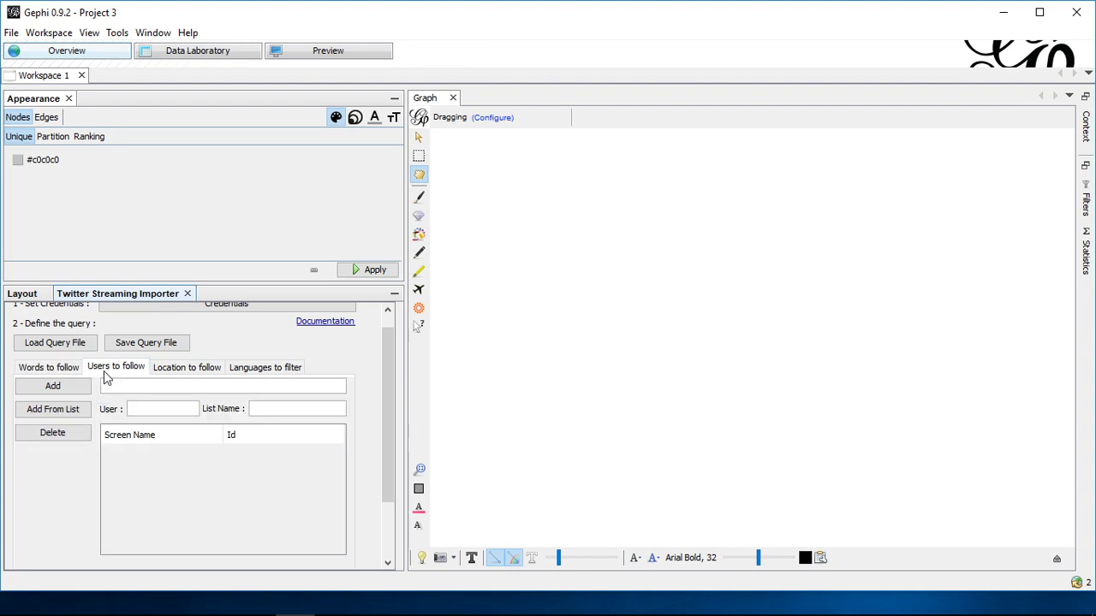
{"action": "left_click", "coordinate": [194, 375]}
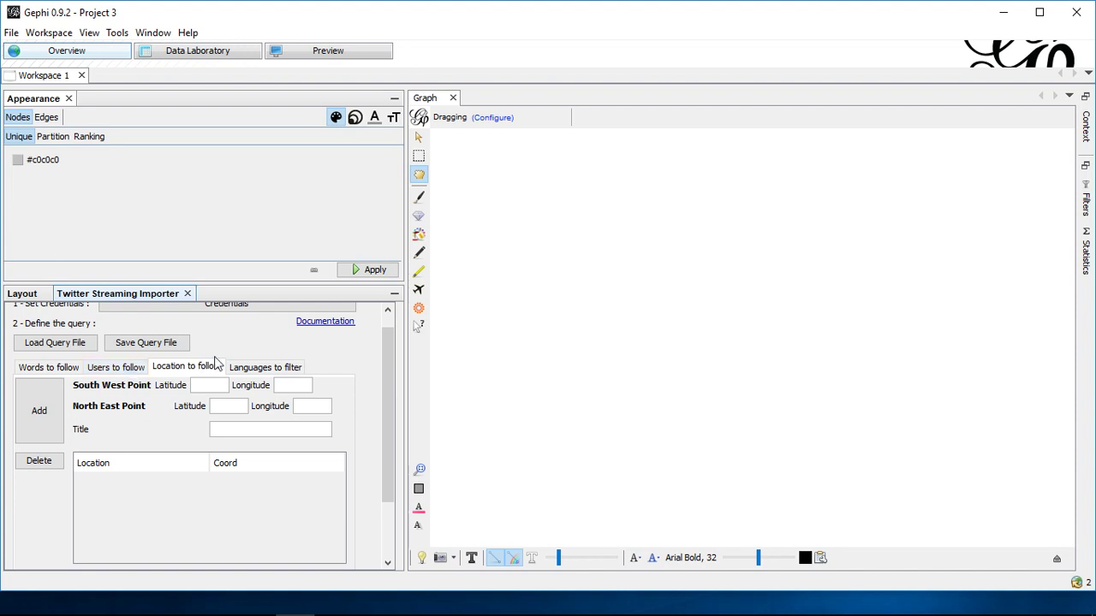
{"action": "left_click", "coordinate": [268, 369]}
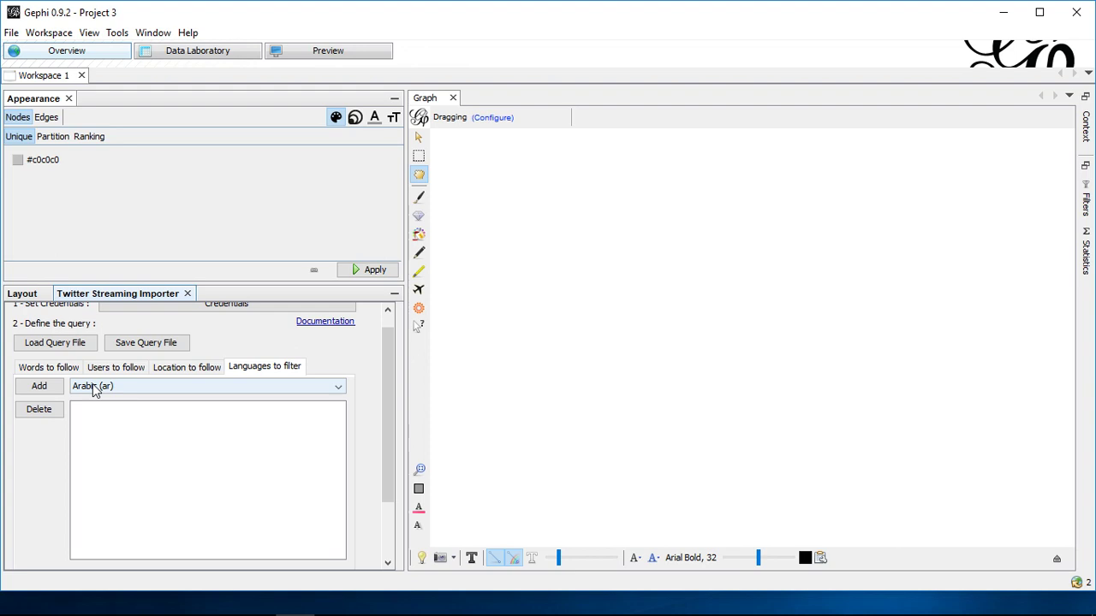
{"action": "left_click", "coordinate": [48, 368]}
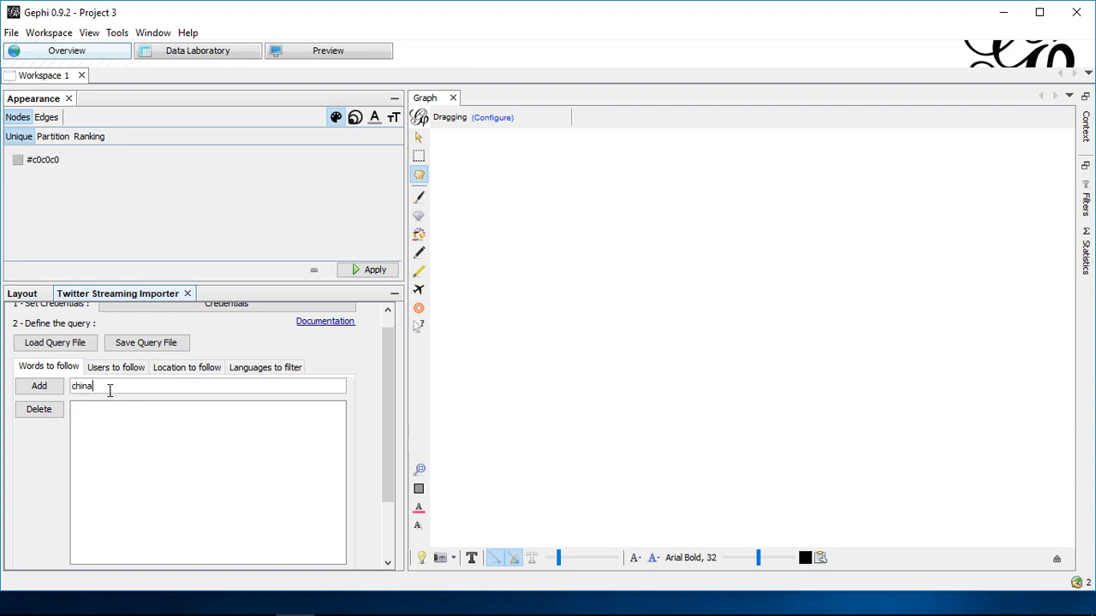
{"action": "left_click", "coordinate": [51, 386]}
{"action": "left_click", "coordinate": [38, 386]}
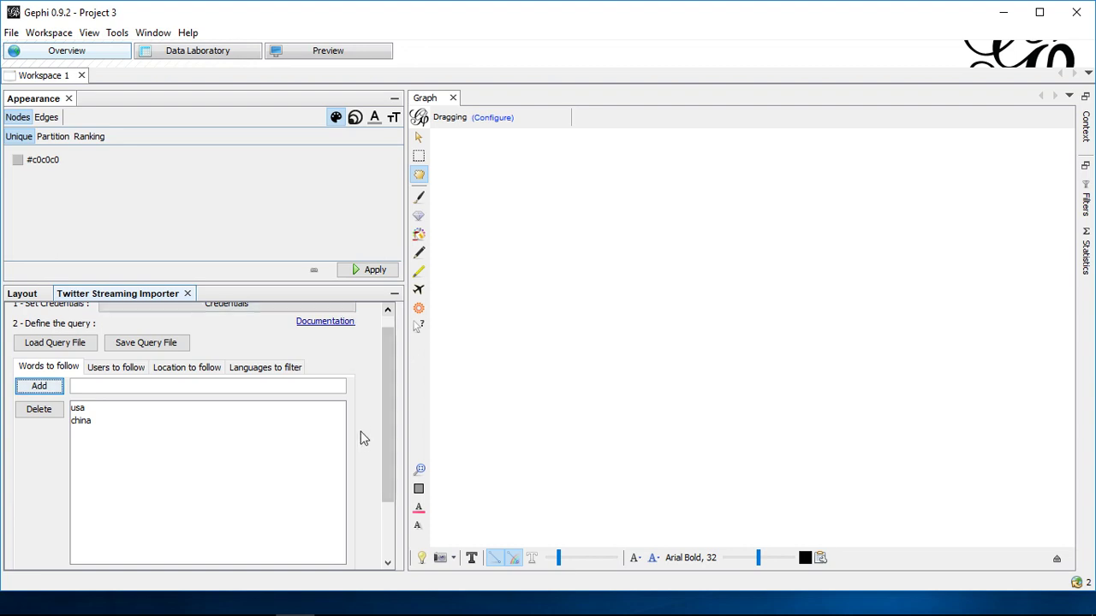
{"action": "scroll", "coordinate": [359, 430], "scroll_direction": "down", "scroll_amount": 3}
{"action": "scroll", "coordinate": [360, 430], "scroll_direction": "down", "scroll_amount": 1}
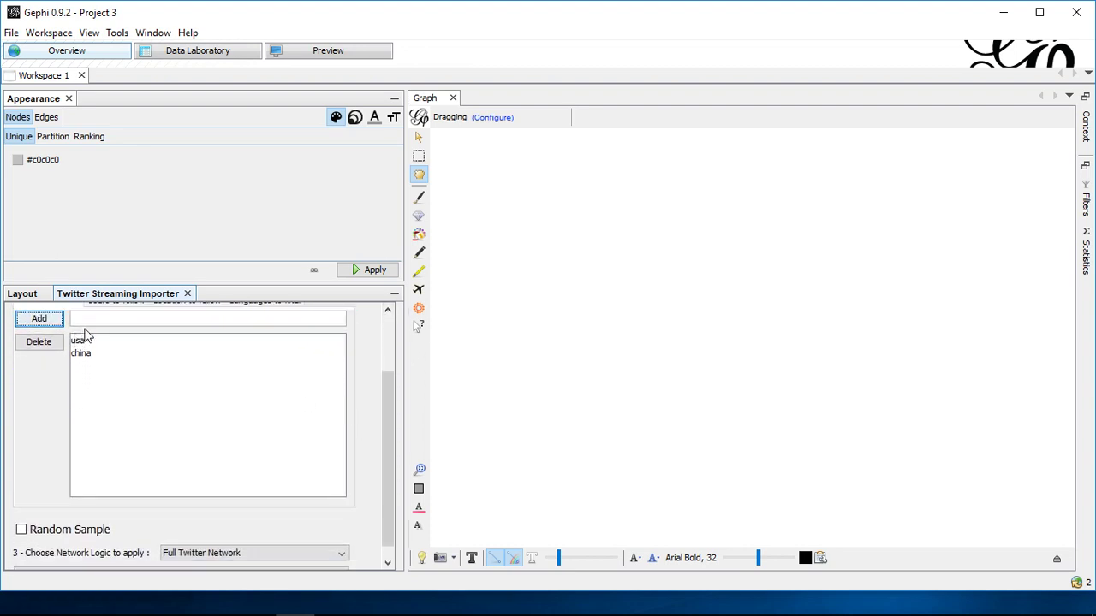
{"action": "scroll", "coordinate": [110, 344], "scroll_direction": "down", "scroll_amount": 1}
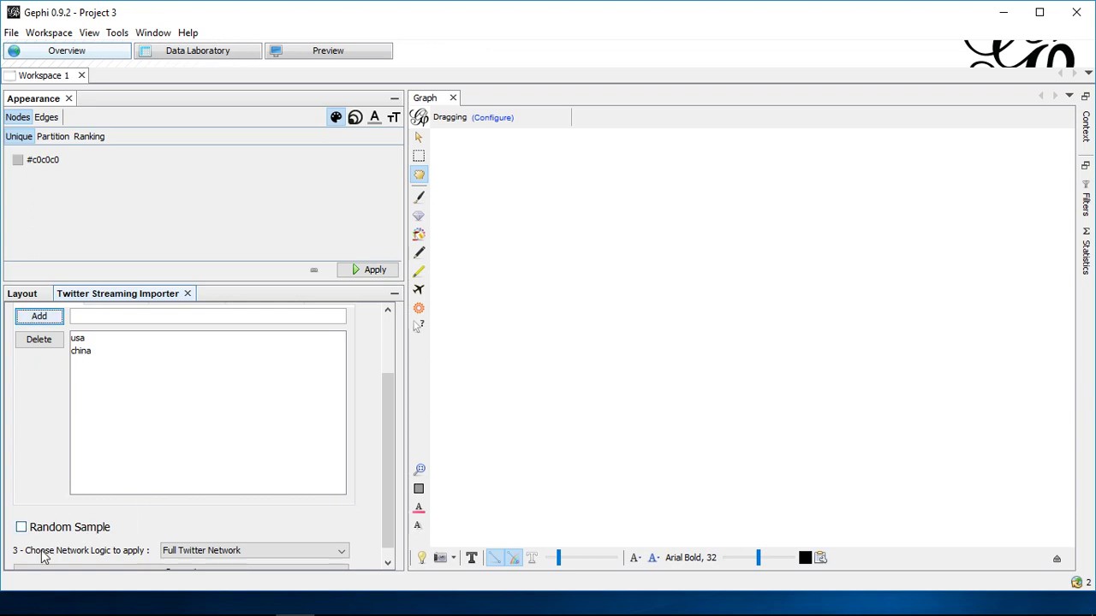
{"action": "scroll", "coordinate": [218, 532], "scroll_direction": "down", "scroll_amount": 1}
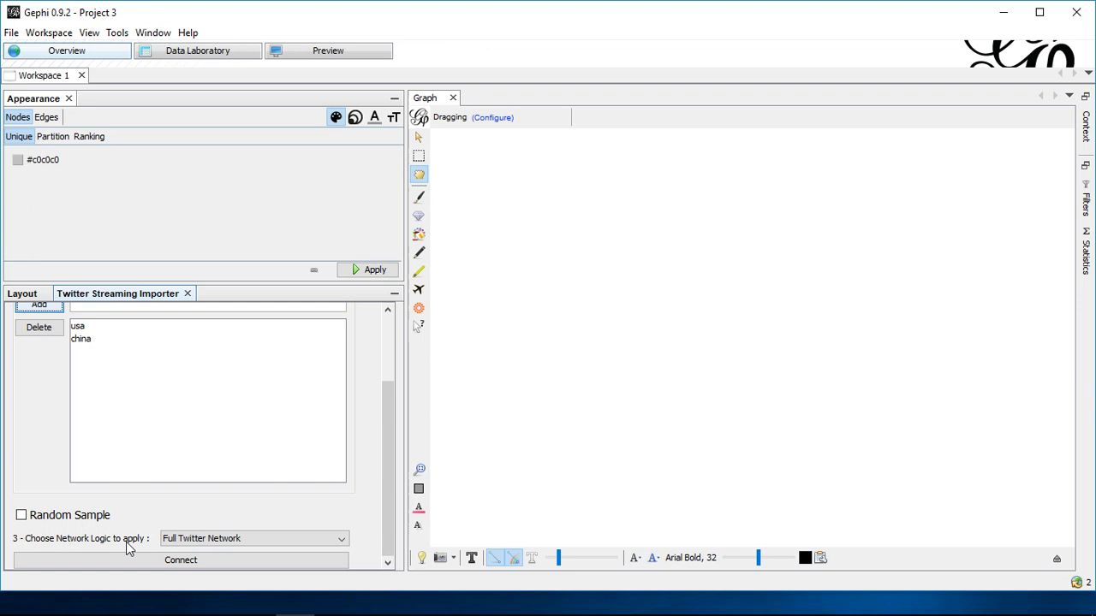
Keep Full Twitter Network as the network logic and connect to stream usa and china tweets.
{"action": "left_click", "coordinate": [182, 542]}
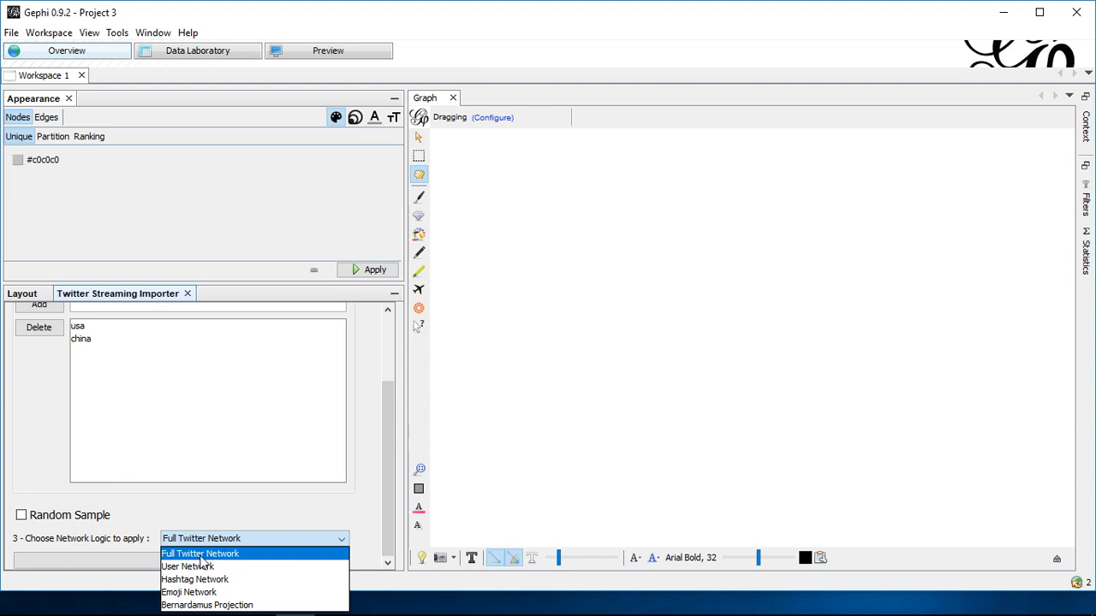
{"action": "left_click", "coordinate": [219, 513]}
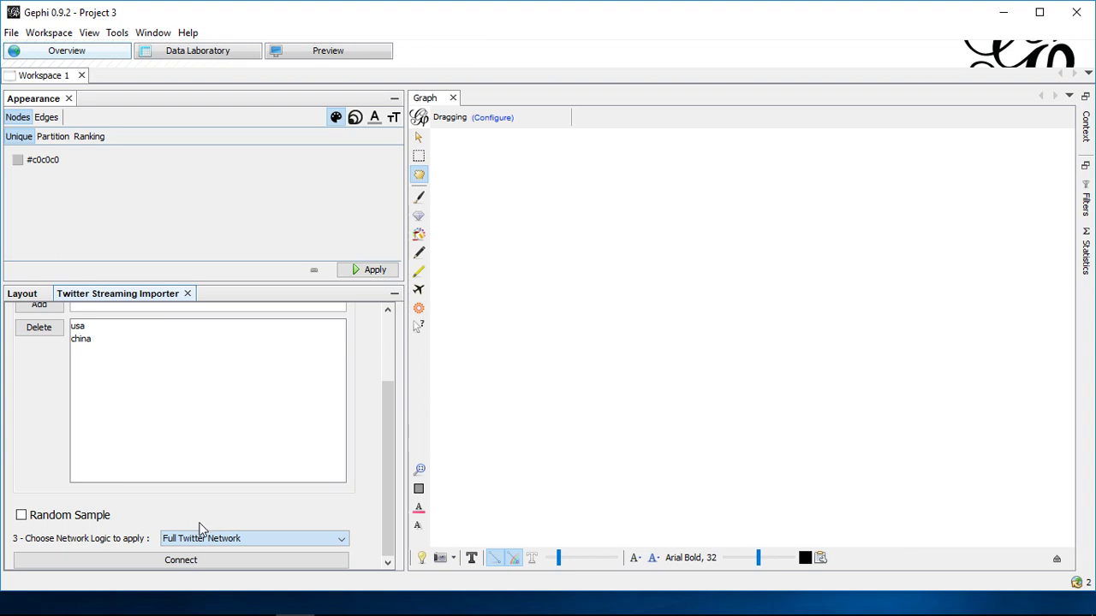
{"action": "left_click", "coordinate": [192, 563]}
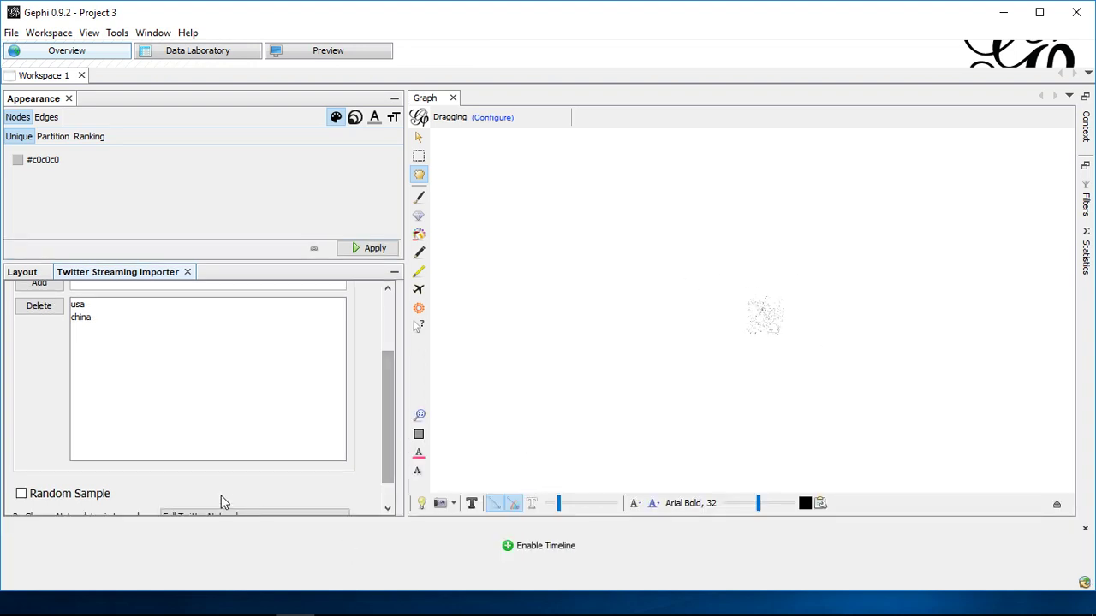
Disconnect the stream and fit the several-hundred-node collected network into view.
{"action": "scroll", "coordinate": [221, 497], "scroll_direction": "down", "scroll_amount": 2}
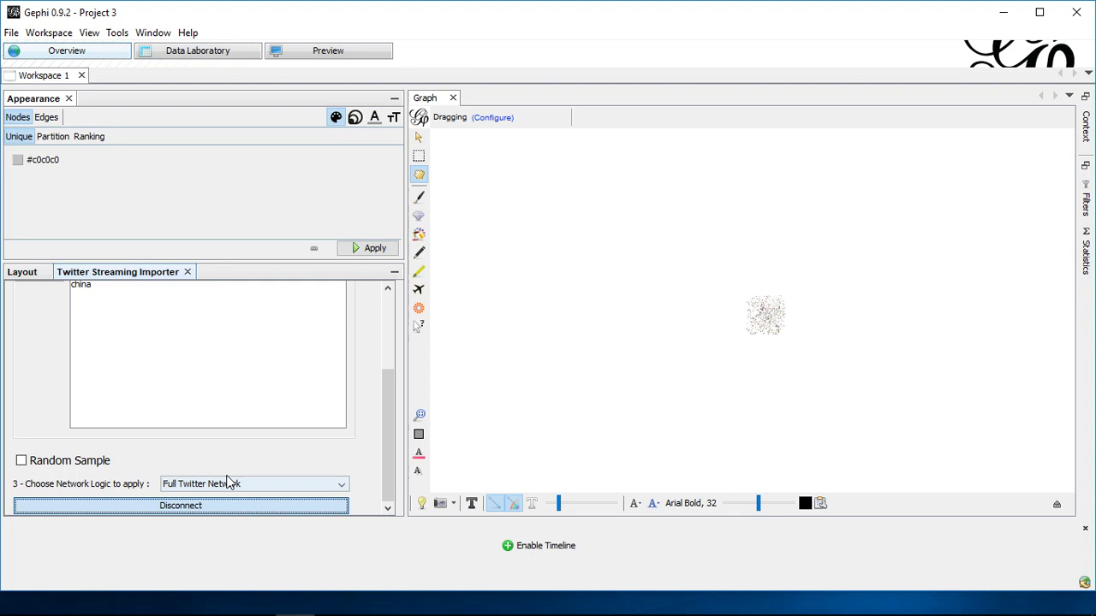
{"action": "left_click", "coordinate": [167, 507]}
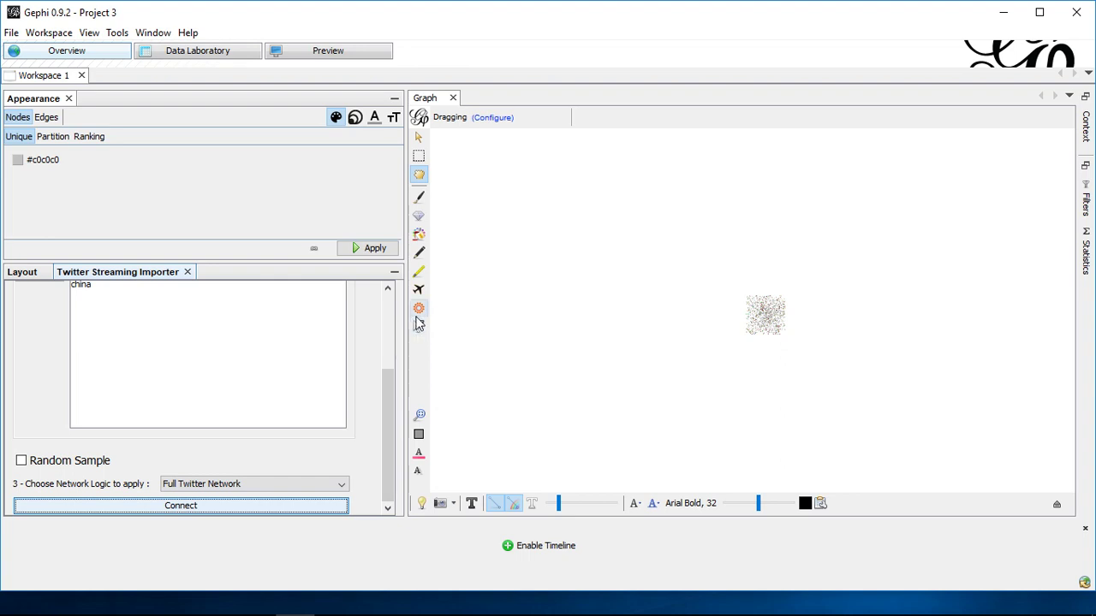
{"action": "left_click", "coordinate": [423, 410]}
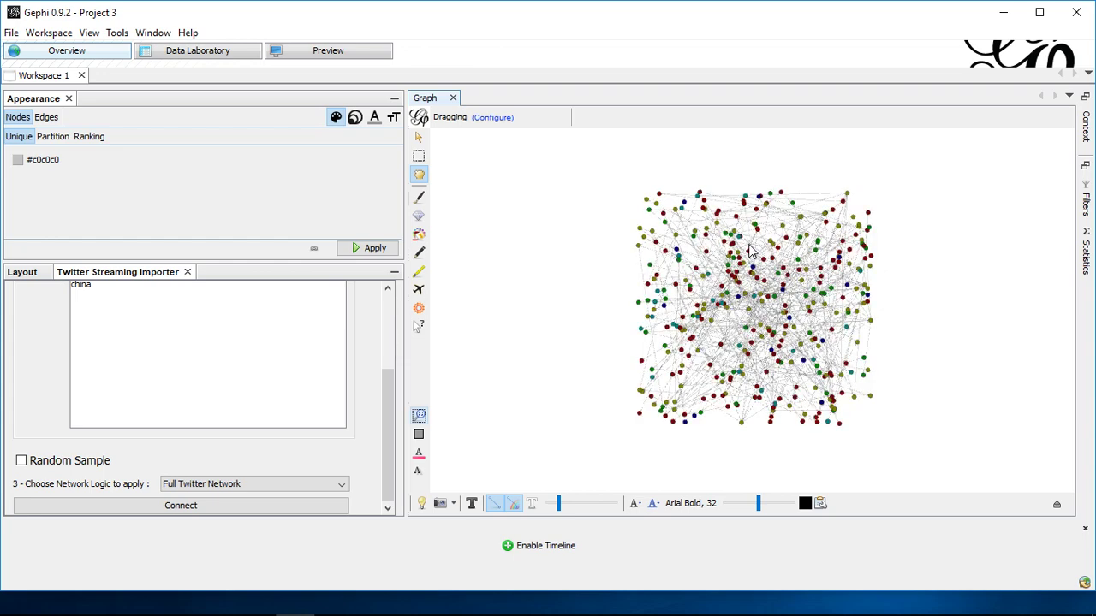
{"action": "mouse_move", "coordinate": [758, 231]}
{"action": "scroll", "coordinate": [34, 338], "scroll_direction": "up", "scroll_amount": 2}
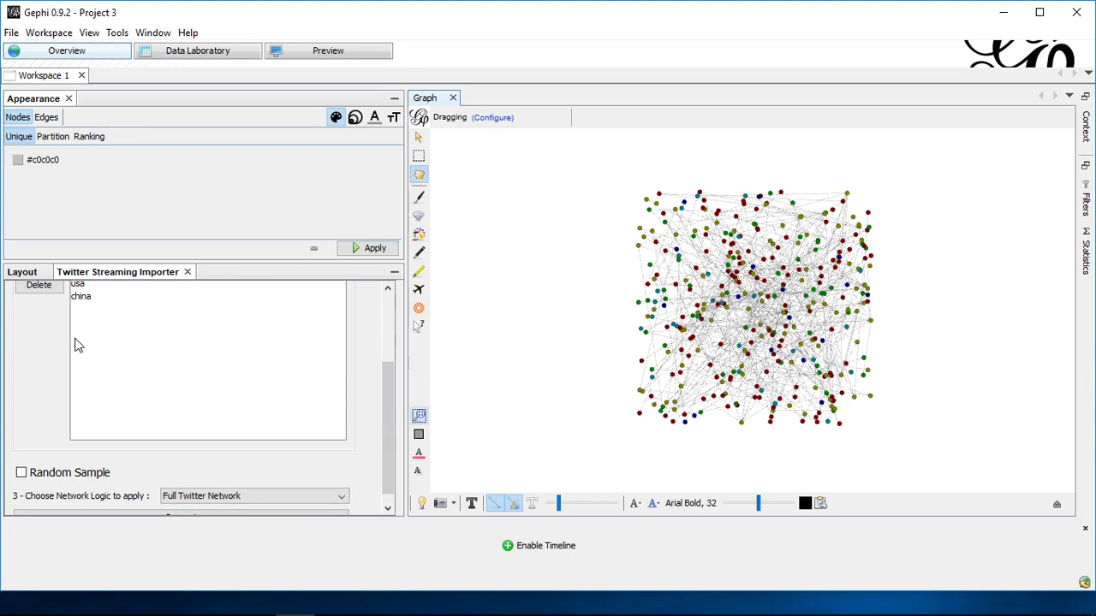
{"action": "scroll", "coordinate": [72, 346], "scroll_direction": "up", "scroll_amount": 2}
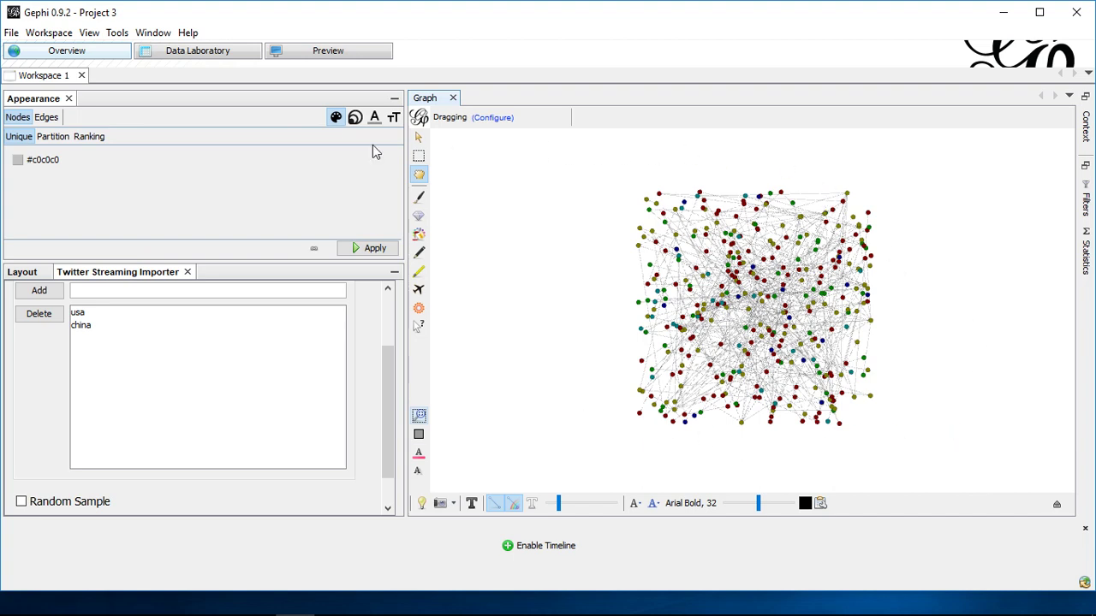
Switch to Data Laboratory and list the Edges table with source, target, kind and timestamps.
{"action": "left_click", "coordinate": [196, 54]}
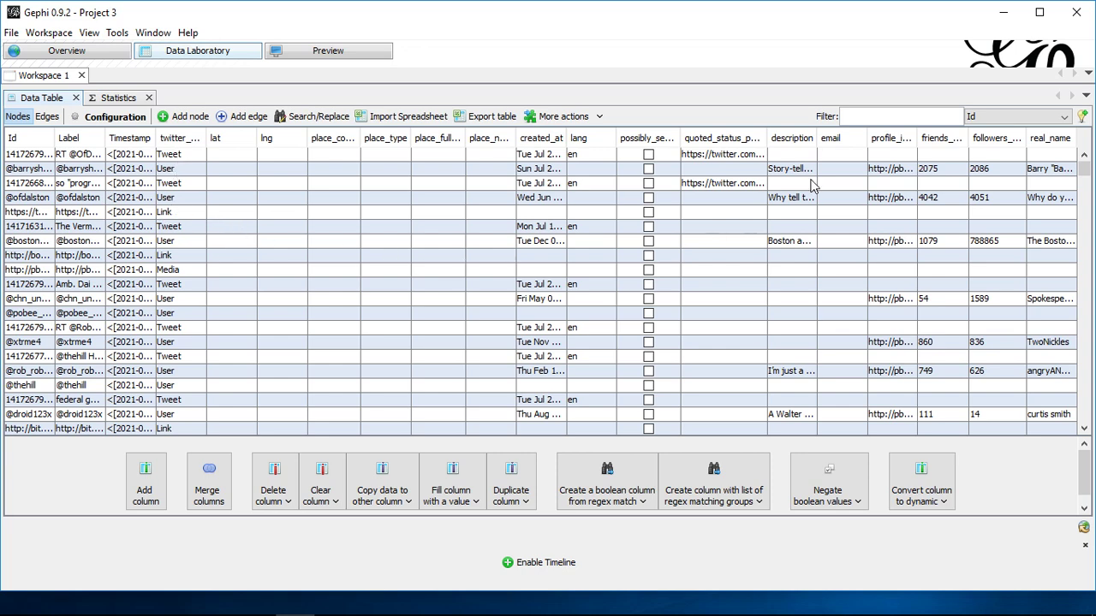
{"action": "left_click", "coordinate": [52, 116]}
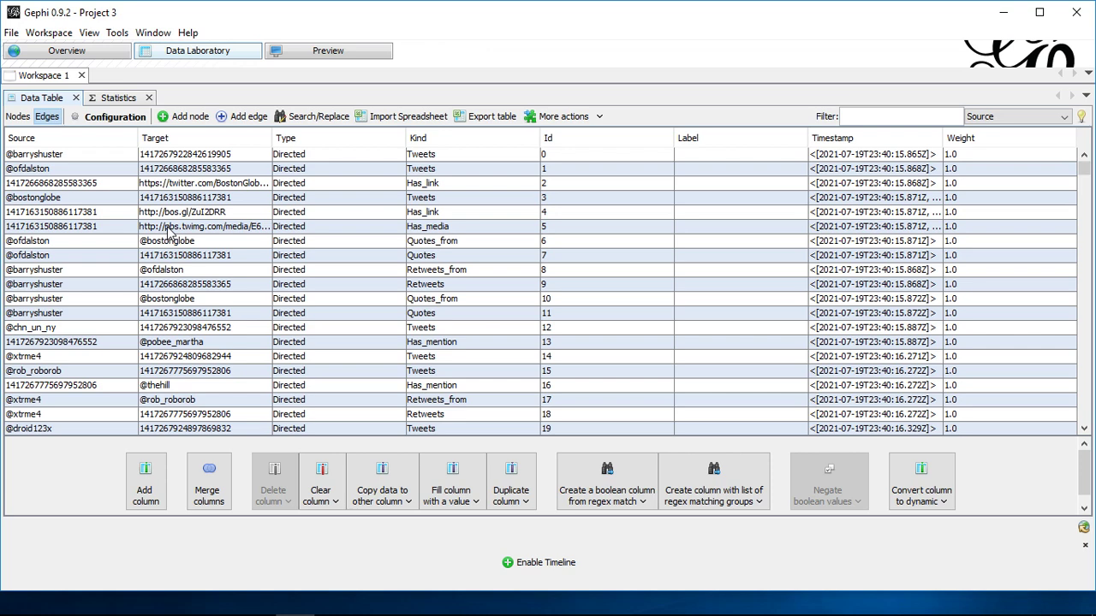
Run Average Degree from Statistics (result 1.046), review the Degree Report, and close it.
{"action": "left_click", "coordinate": [118, 99]}
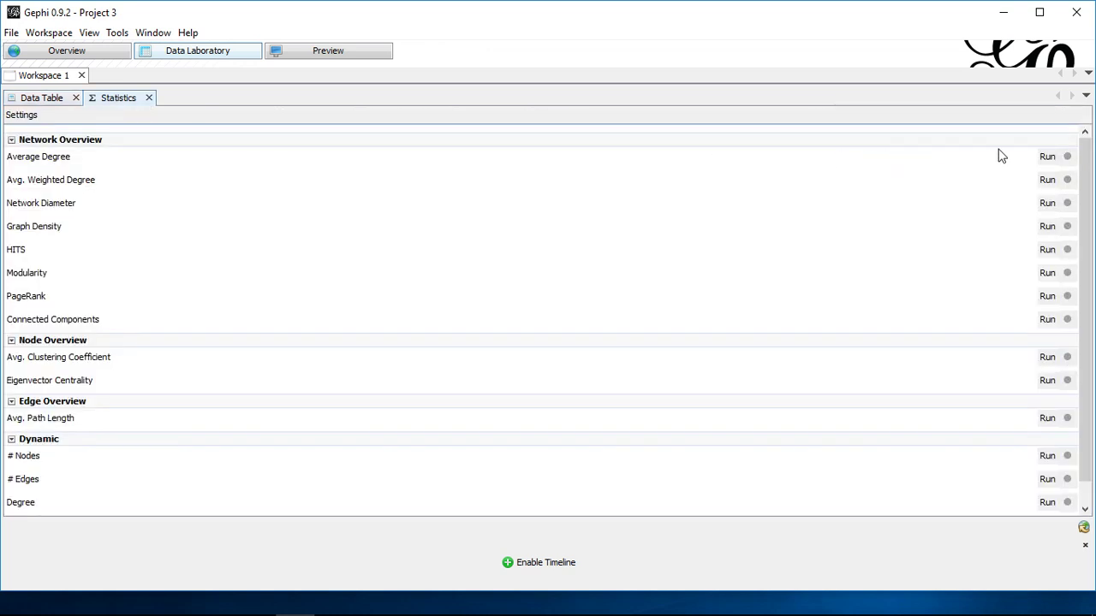
{"action": "left_click", "coordinate": [1047, 156]}
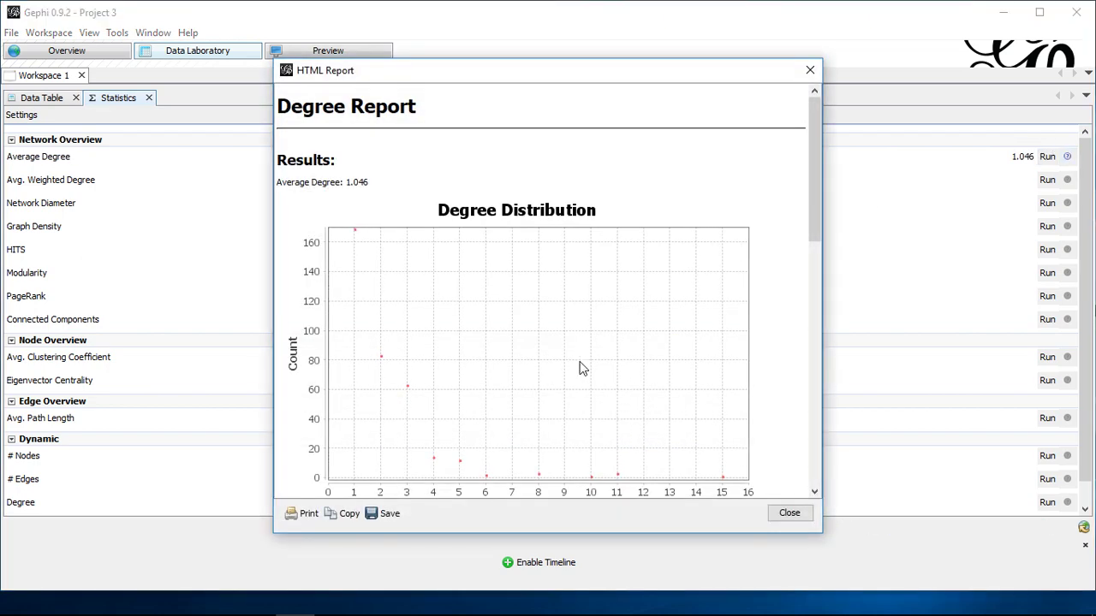
{"action": "scroll", "coordinate": [555, 363], "scroll_direction": "down", "scroll_amount": 3}
{"action": "scroll", "coordinate": [555, 363], "scroll_direction": "up", "scroll_amount": 2}
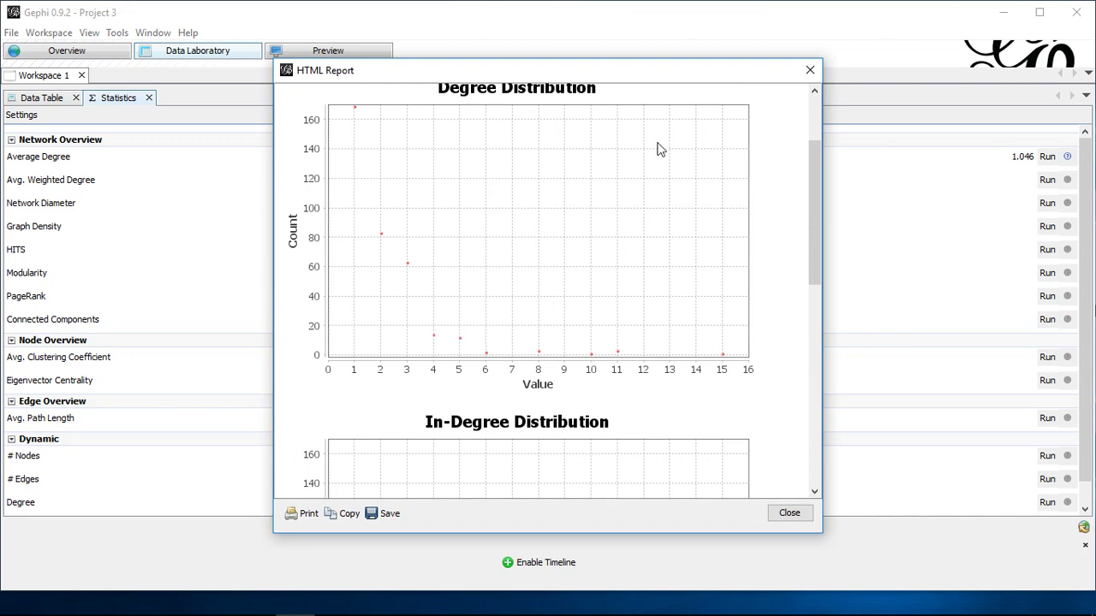
{"action": "left_click", "coordinate": [809, 70]}
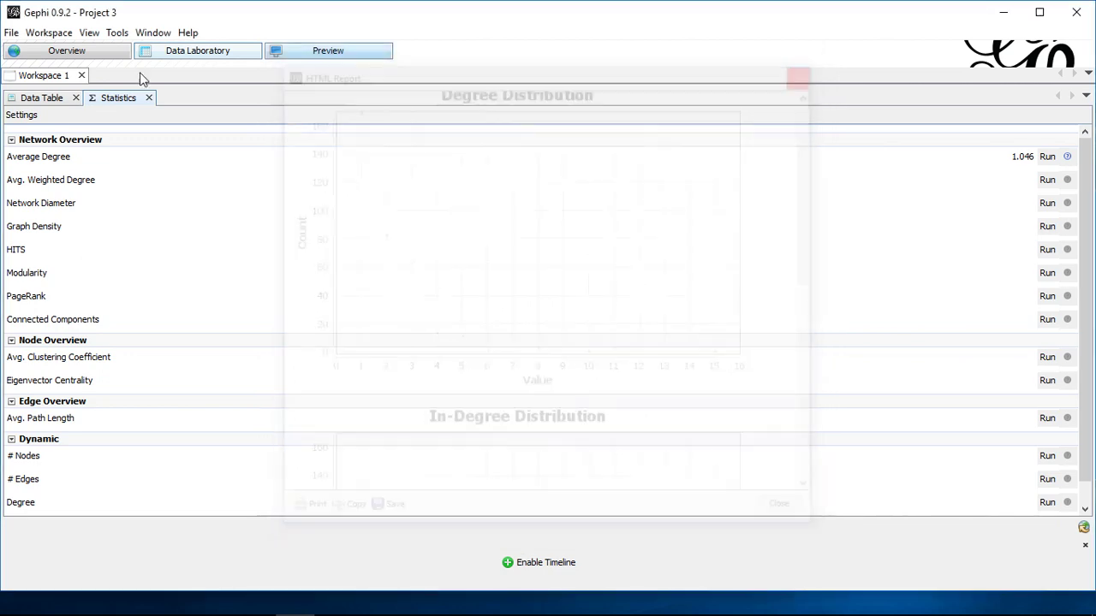
Show the Nodes table in the Data Table, then return to the Overview graph.
{"action": "left_click", "coordinate": [31, 99]}
{"action": "left_click", "coordinate": [19, 116]}
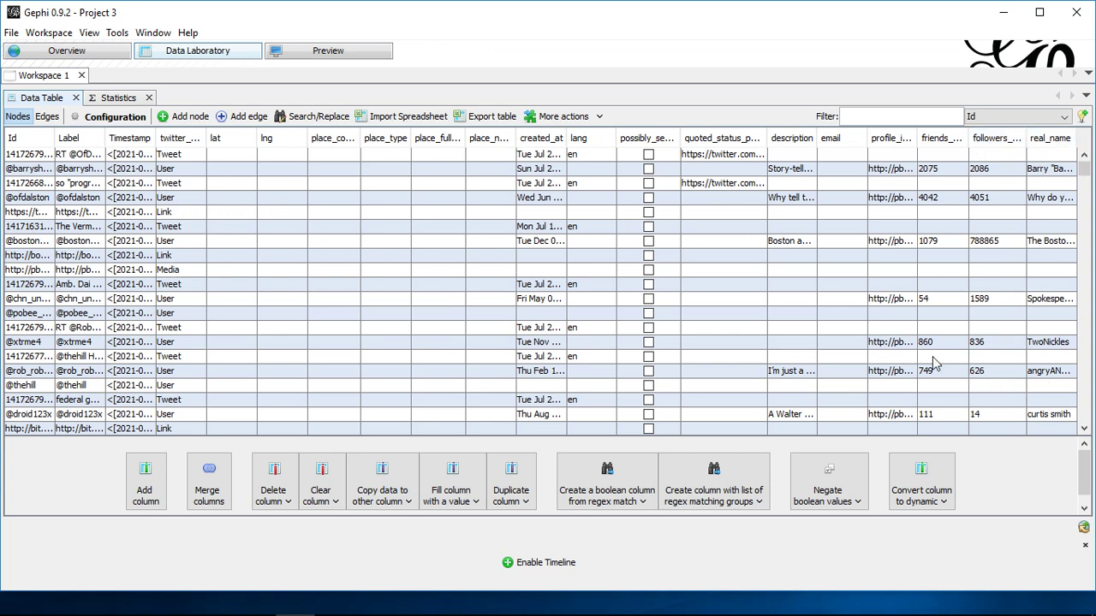
{"action": "left_click", "coordinate": [110, 57]}
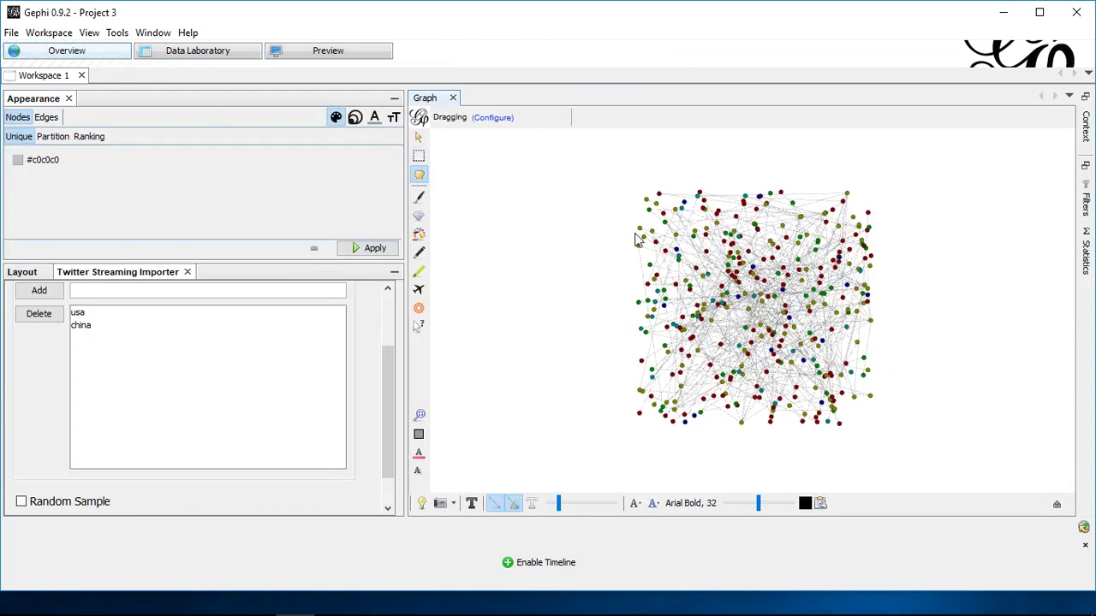